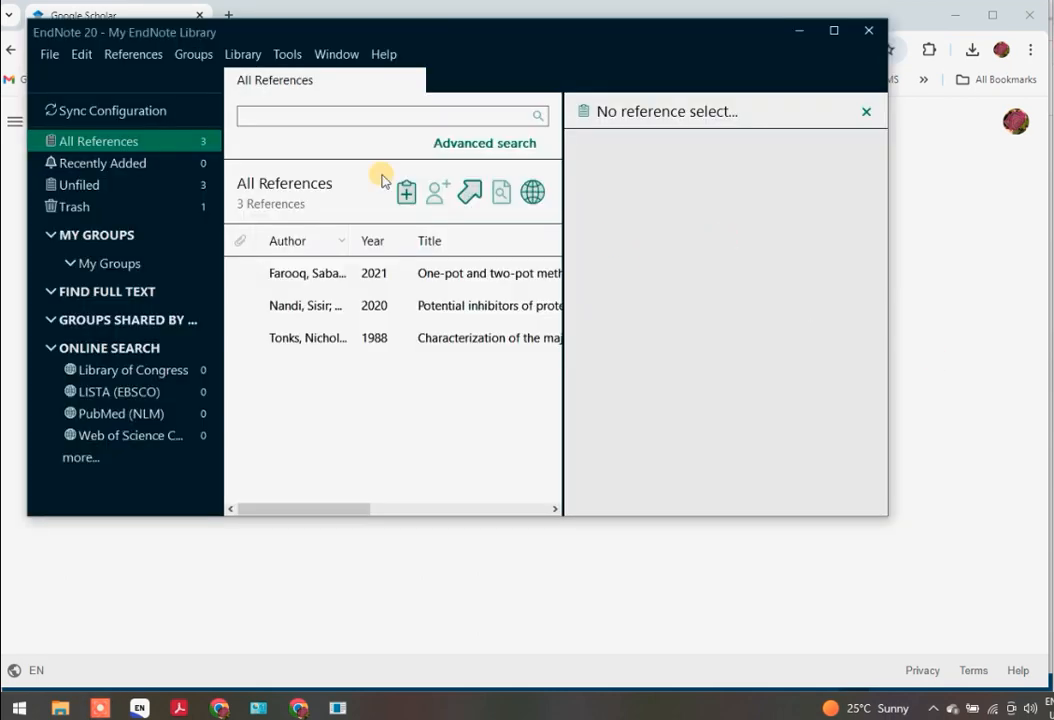
Step: Create a new reference library named My EndNote Library 1 in the Documents folder
left_click(50, 54)
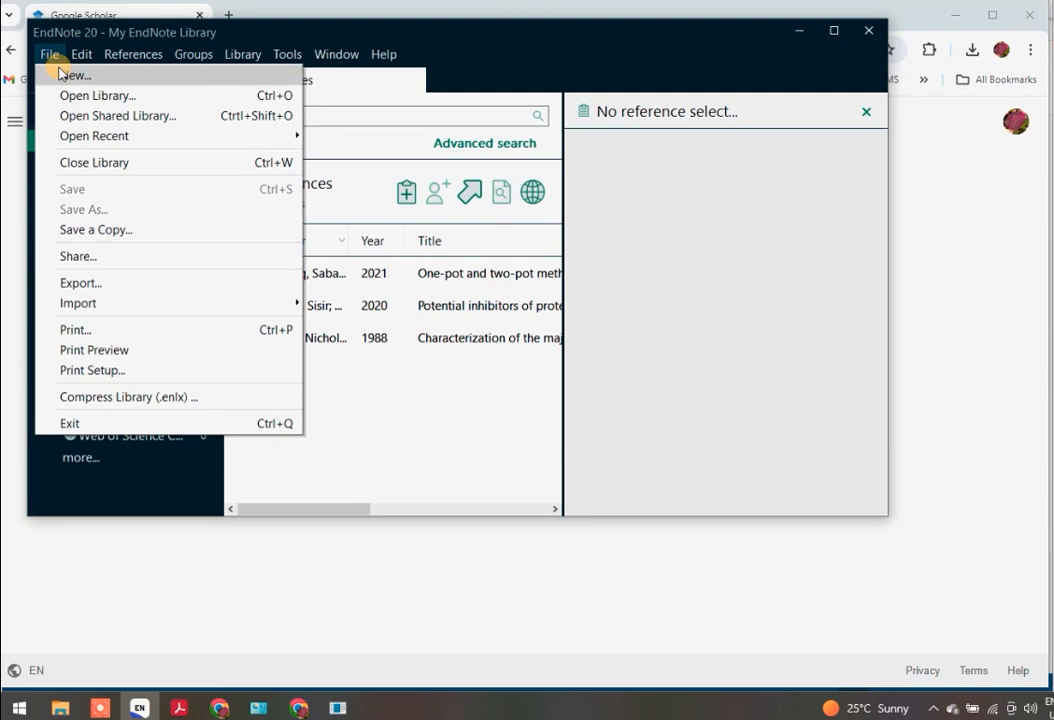
left_click(50, 56)
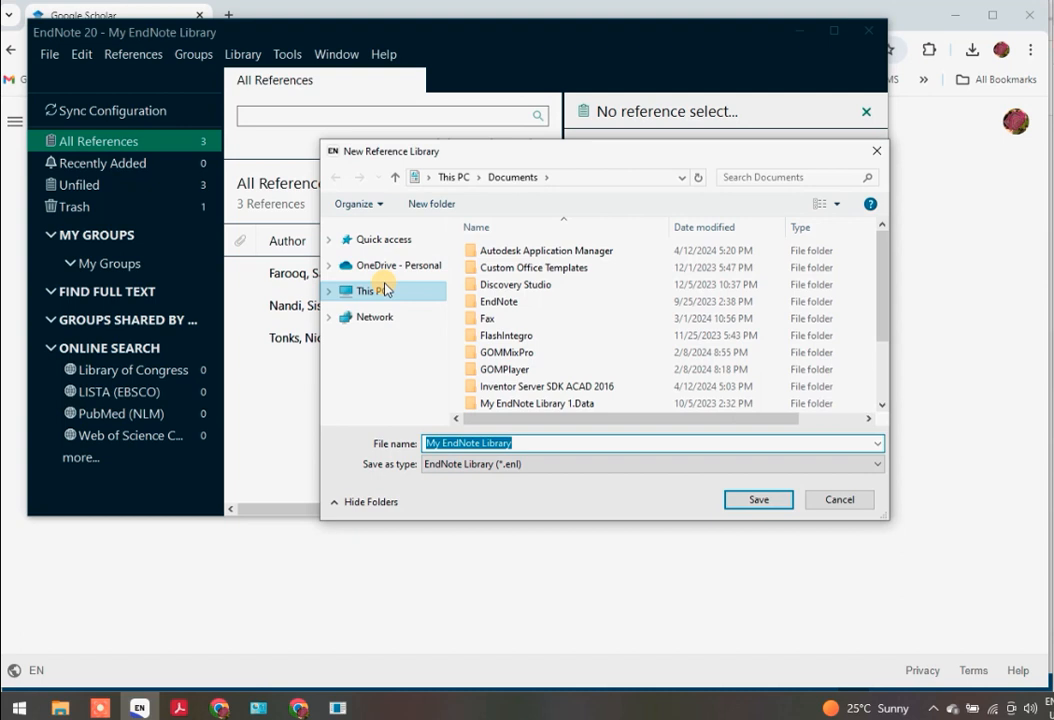
left_click(383, 290)
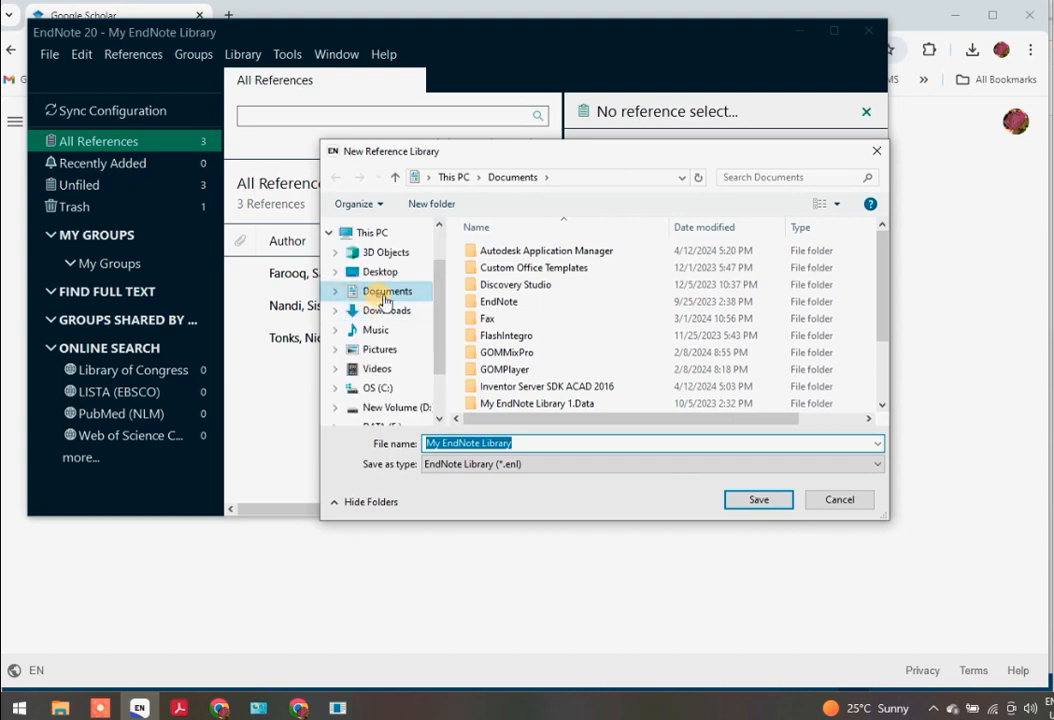
left_click(542, 444)
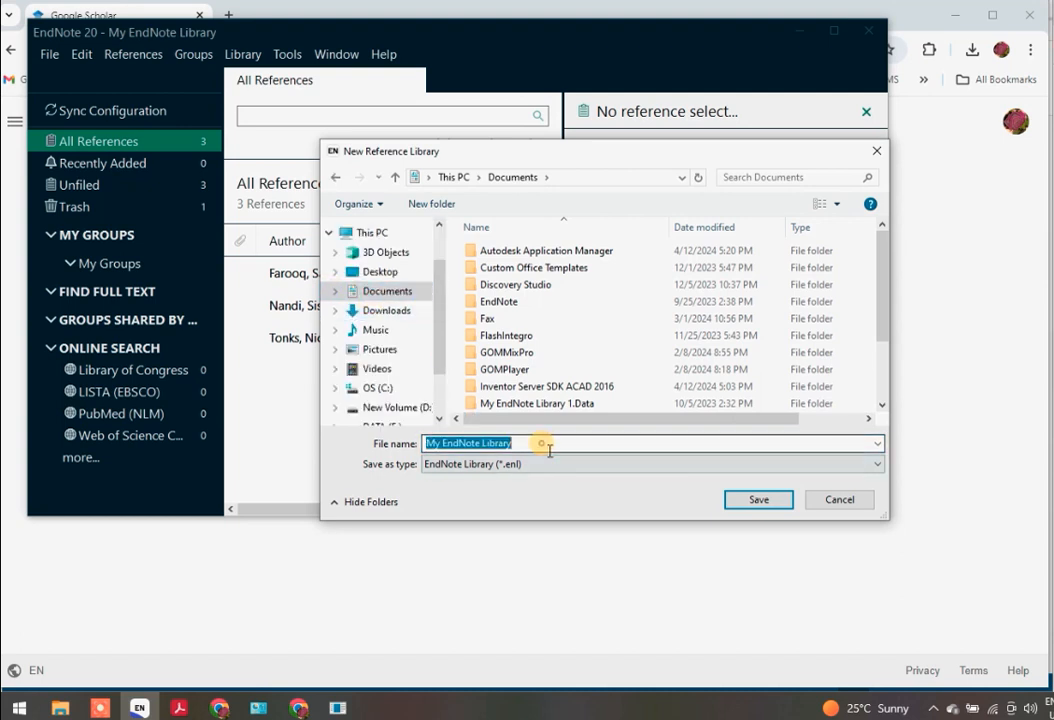
left_click(548, 447)
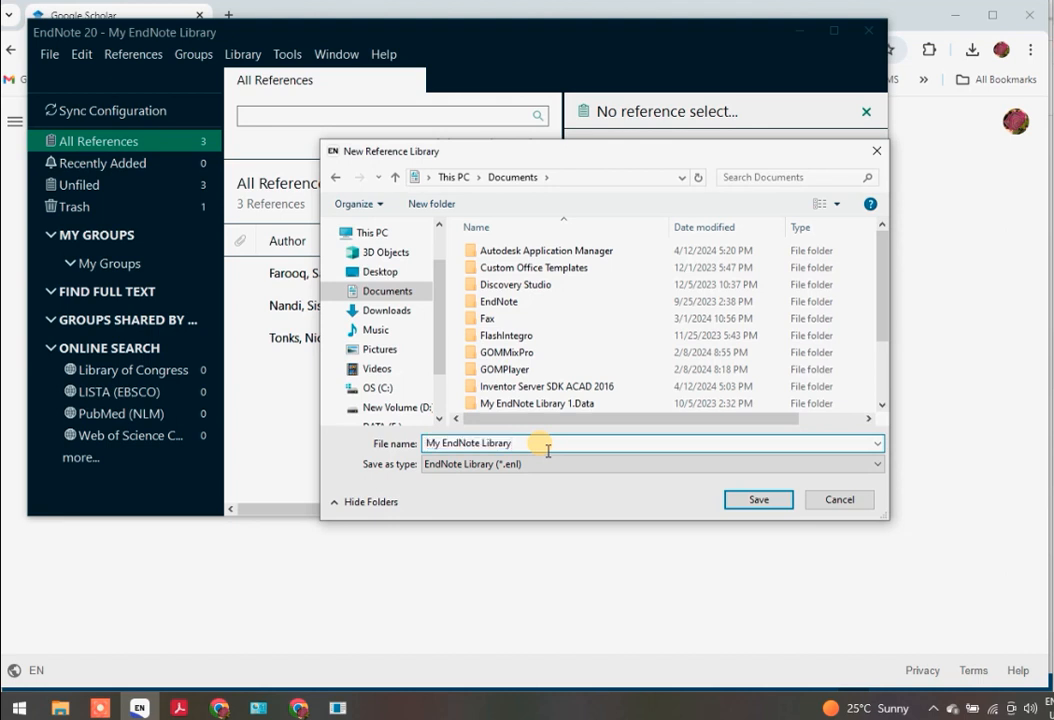
type("1")
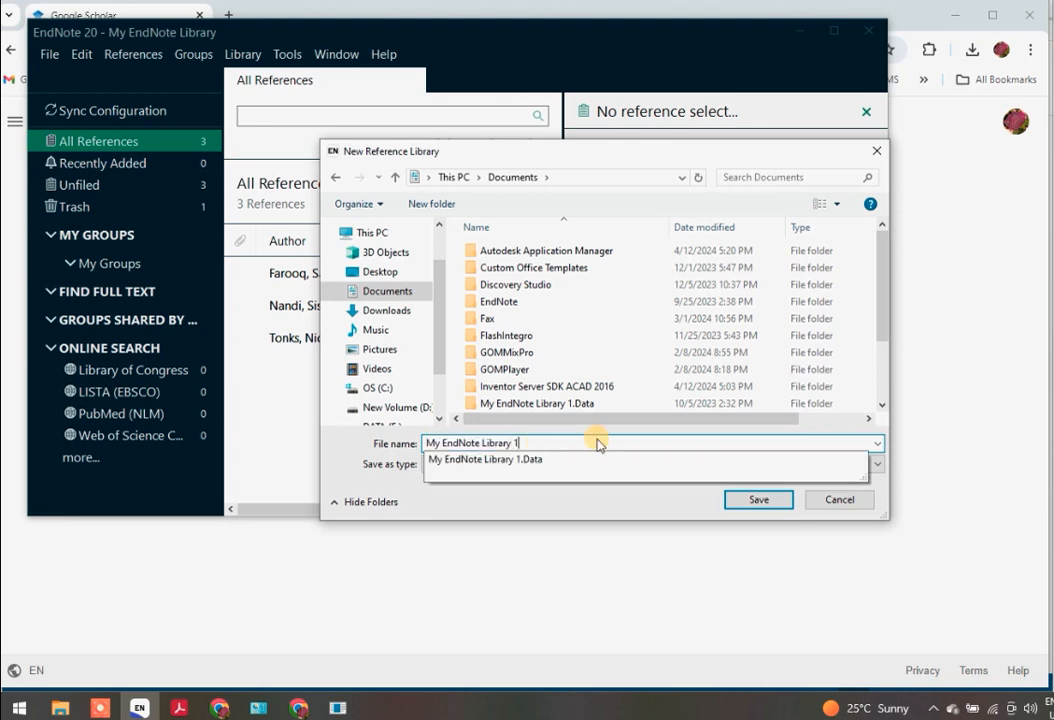
left_click(758, 502)
left_click(675, 392)
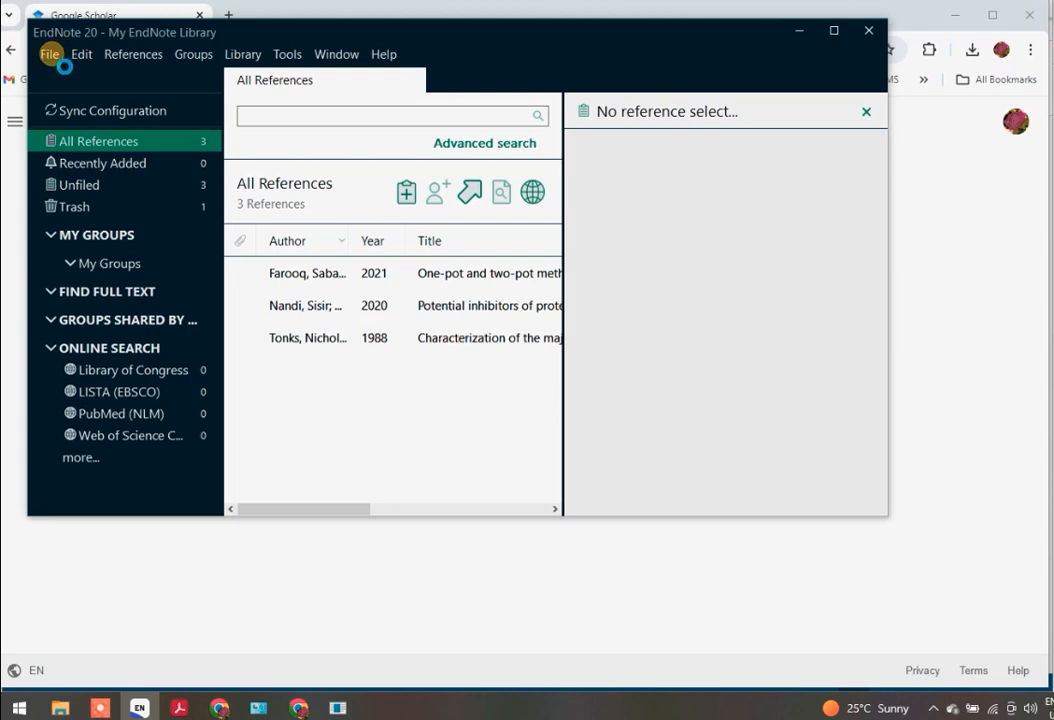
Step: Open the My EndNote Library 1 library from the Documents folder
left_click(52, 56)
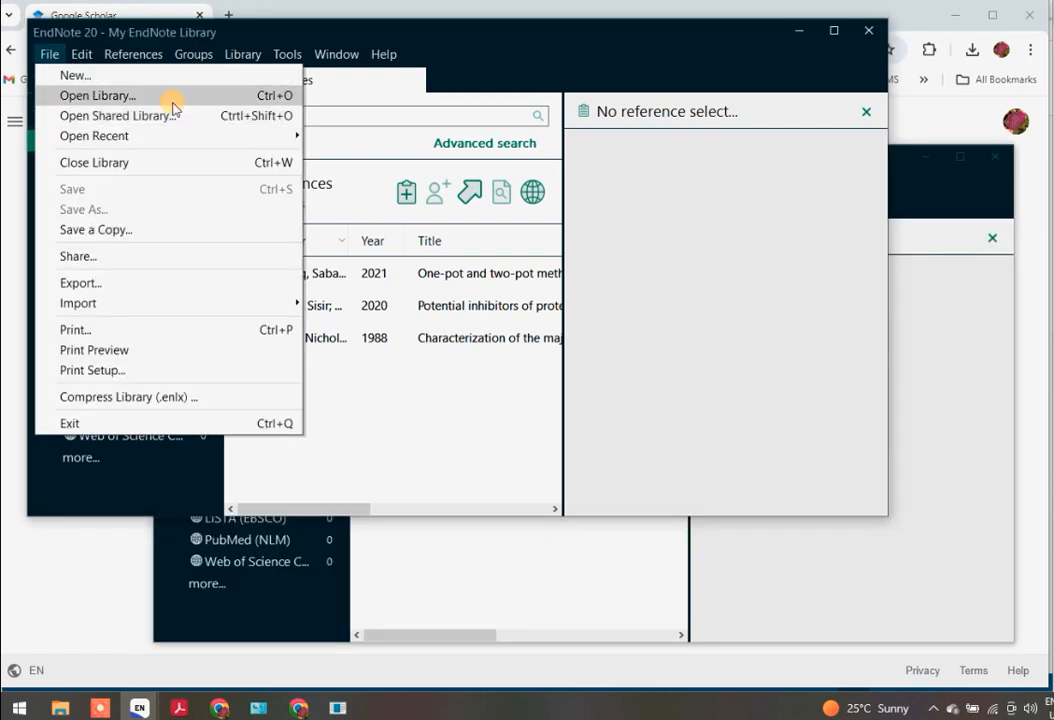
left_click(170, 96)
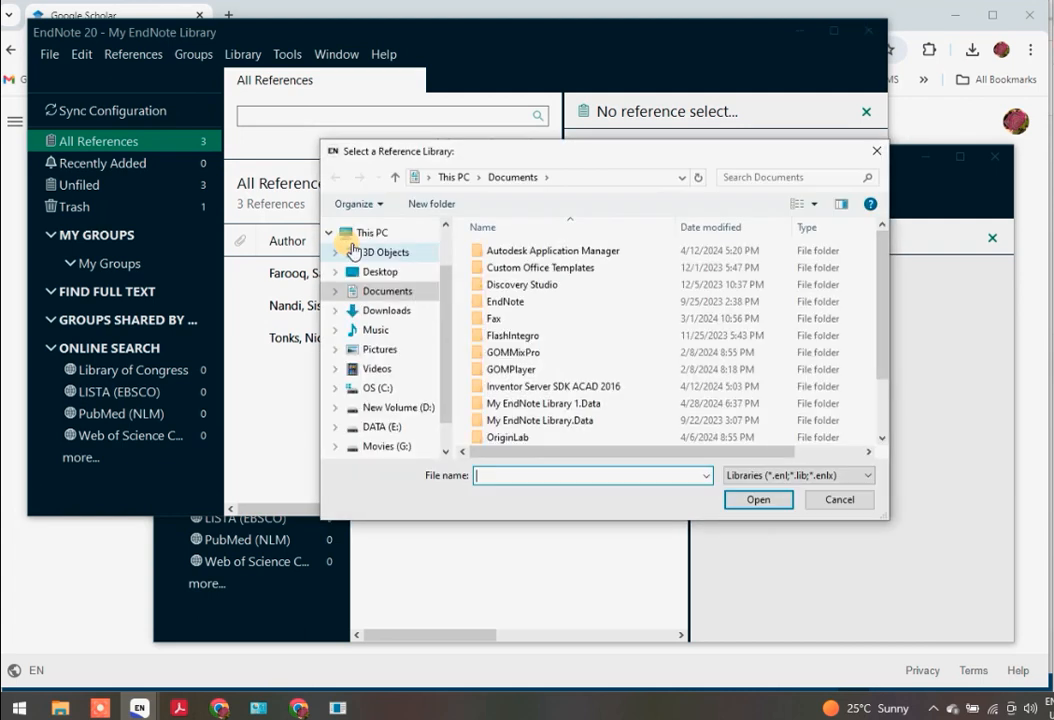
scroll(615, 380, "down", 2)
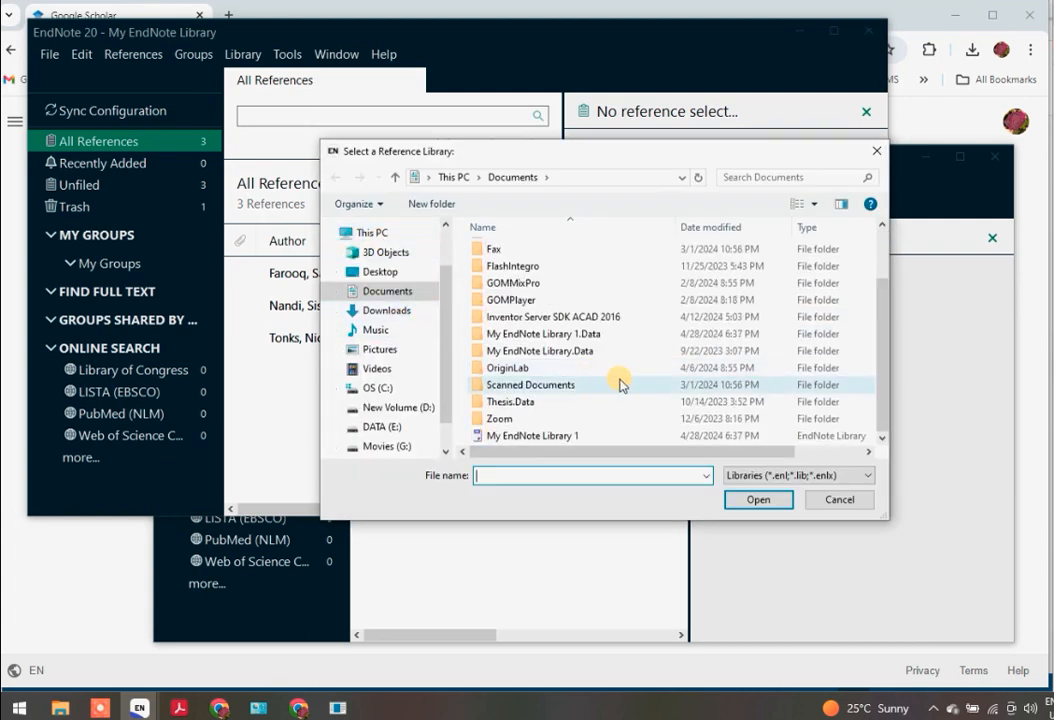
left_click(560, 437)
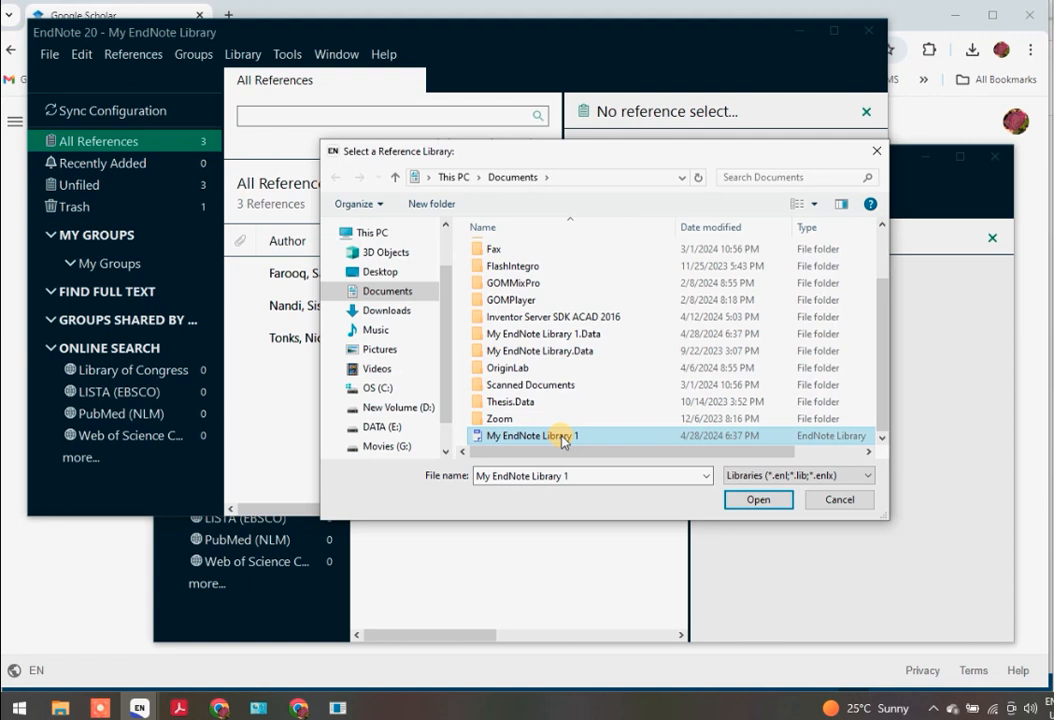
left_click(756, 499)
Step: Switch to Google Scholar in Chrome and search for "diabetes mellitus"
left_click(299, 708)
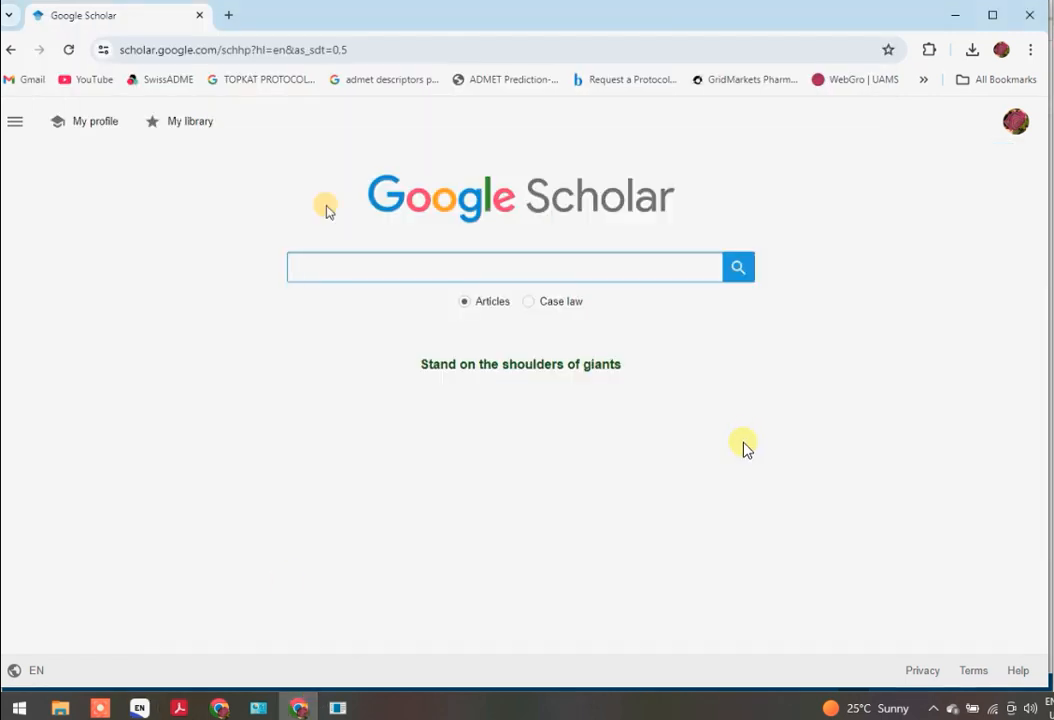
type("diab")
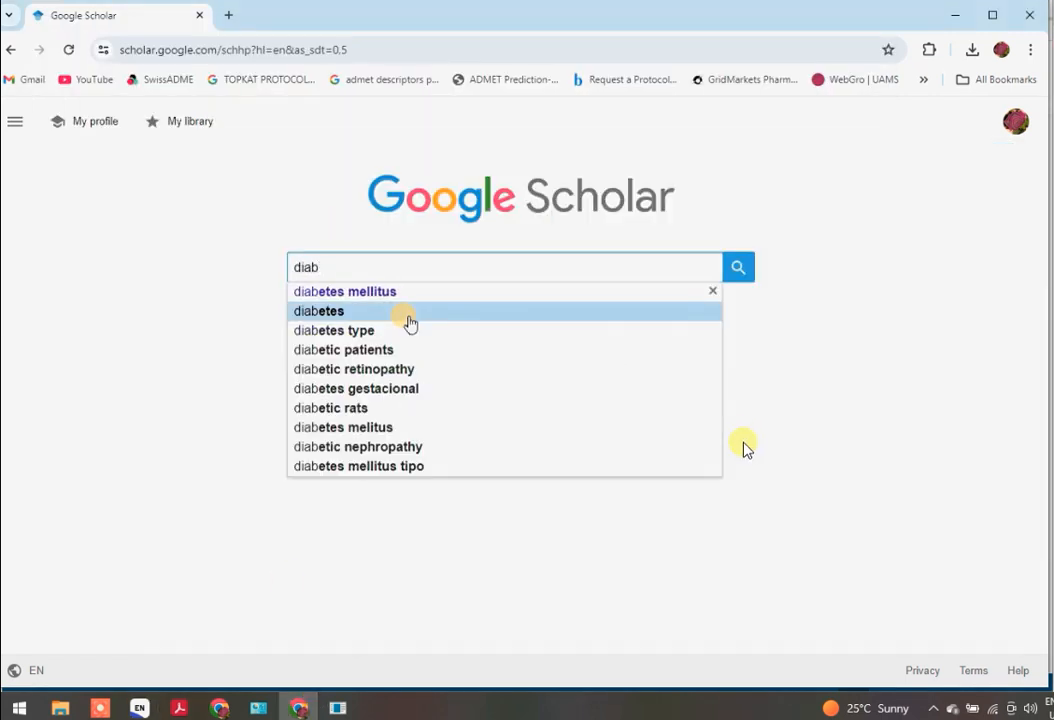
key("Down")
key("Up")
key("Up")
key("Return")
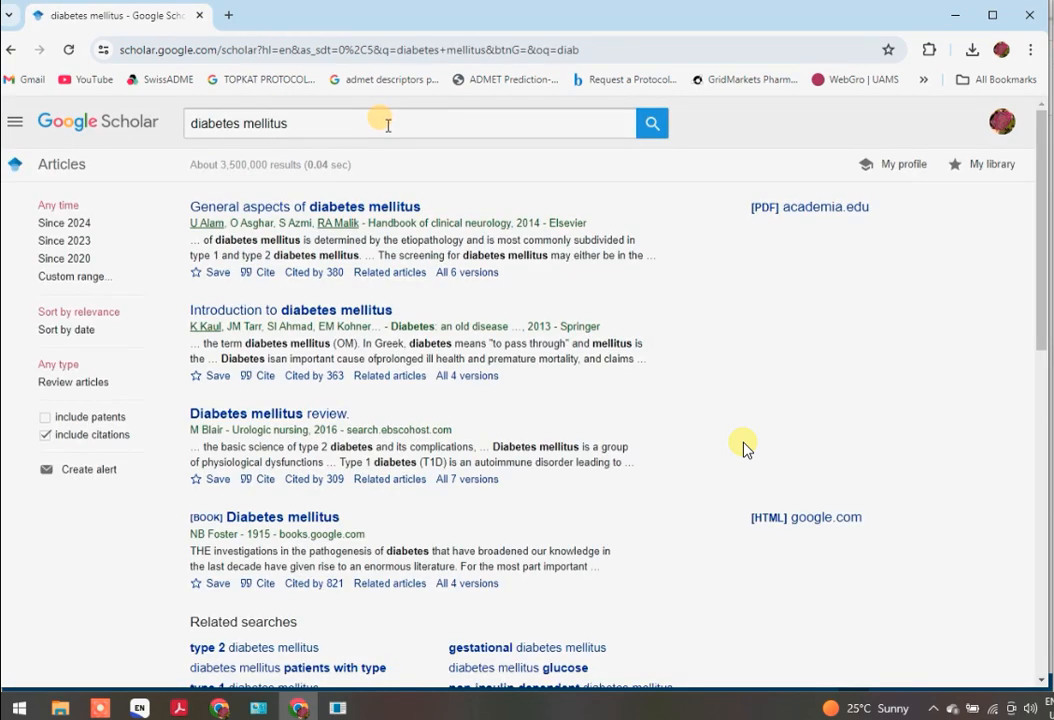
Step: Open the article "General aspects of diabetes mellitus" and copy the first sentence of its abstract
left_click(354, 208)
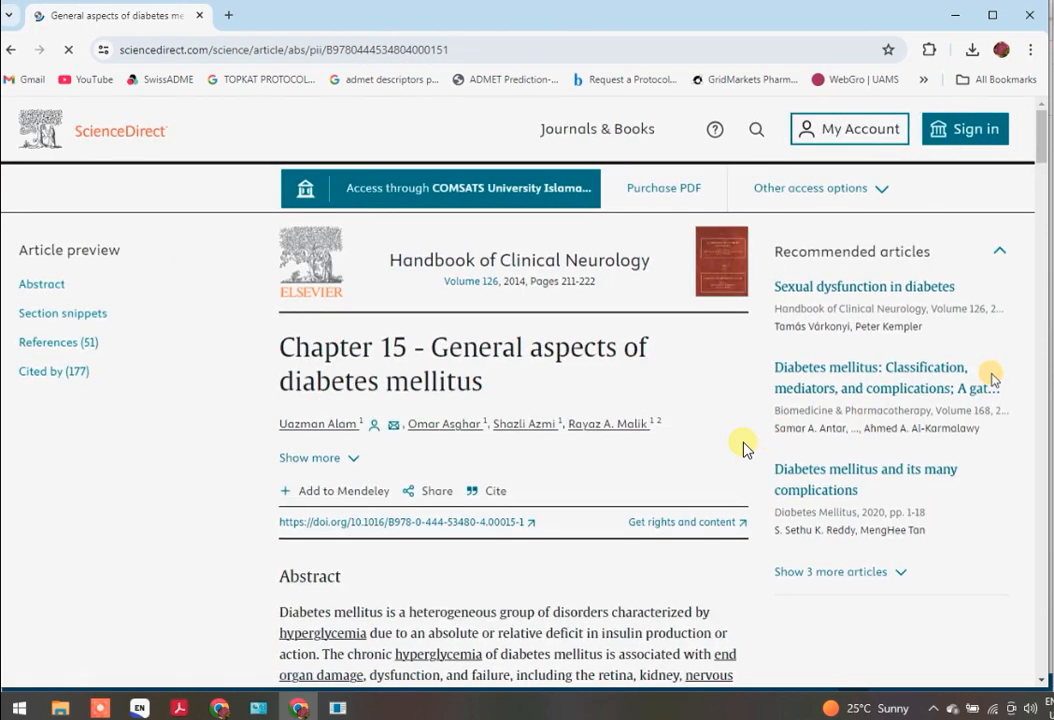
scroll(743, 445, "down", 3)
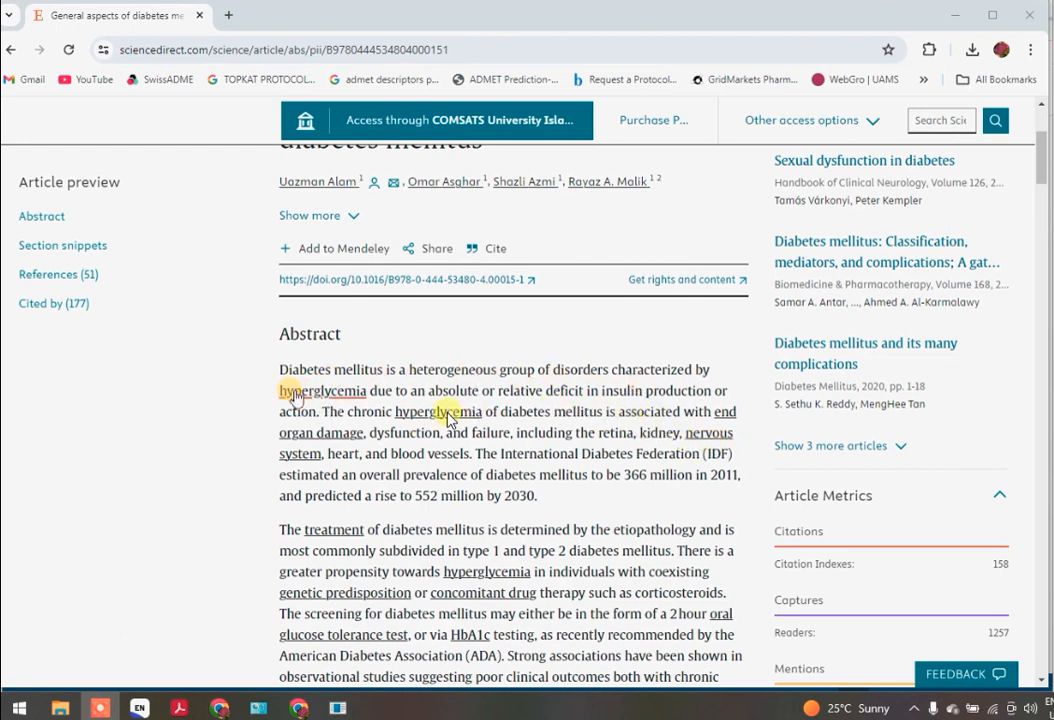
left_click_drag(275, 375, 329, 412)
key("ctrl+c")
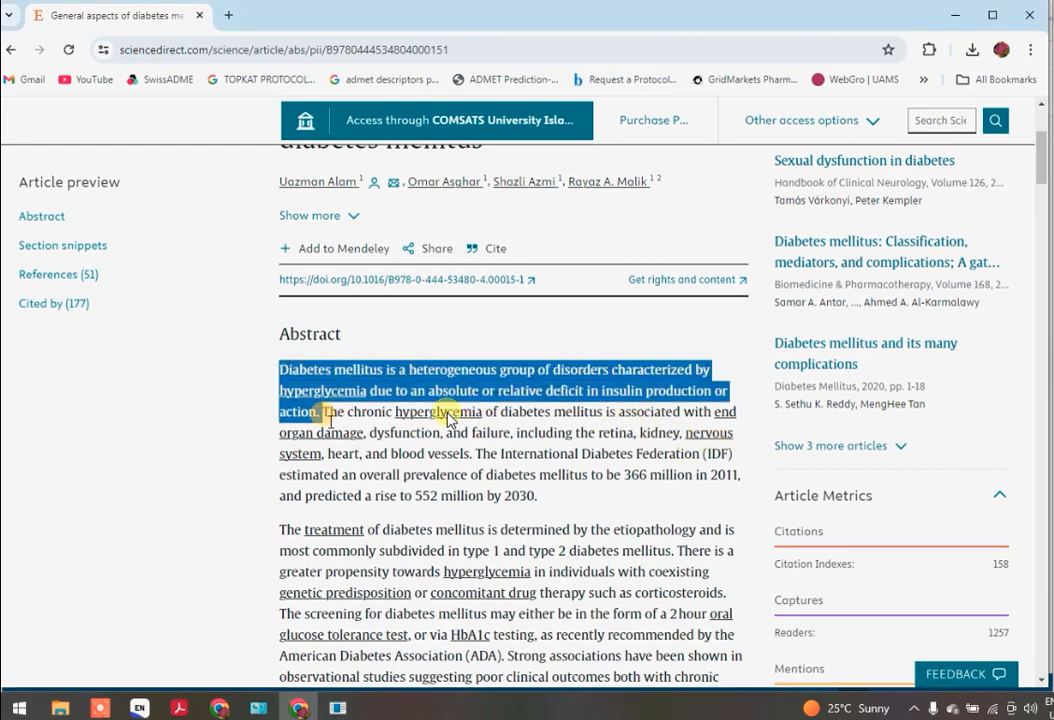
Step: Switch to the blank Word document Document1 and paste the copied abstract sentence
key("alt+Tab")
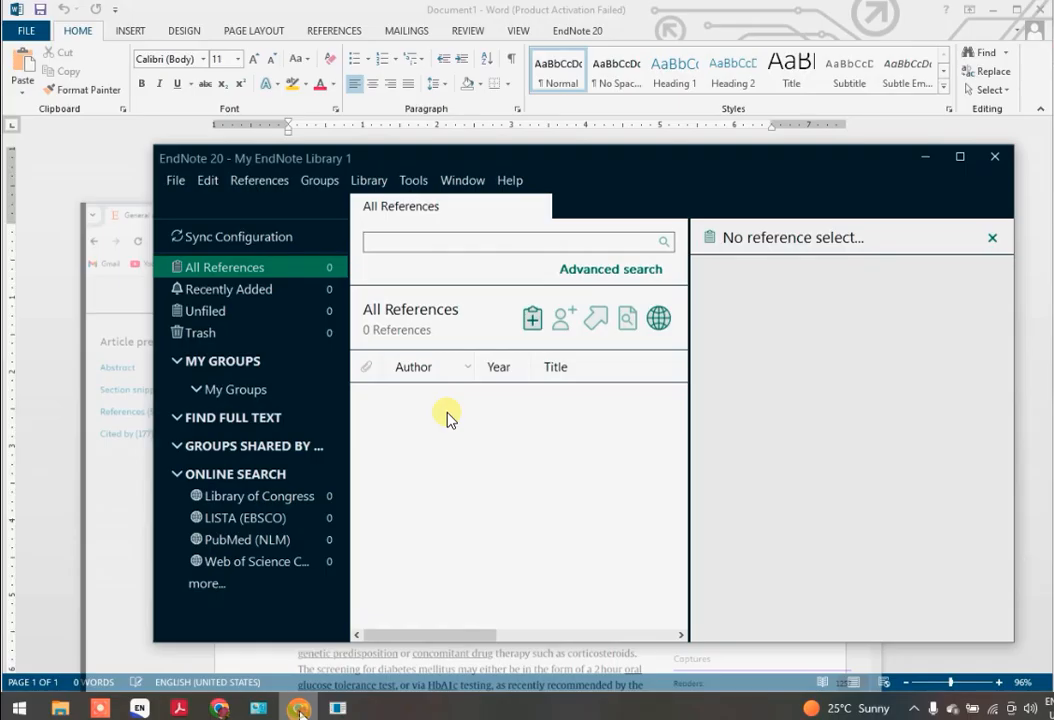
left_click(95, 446)
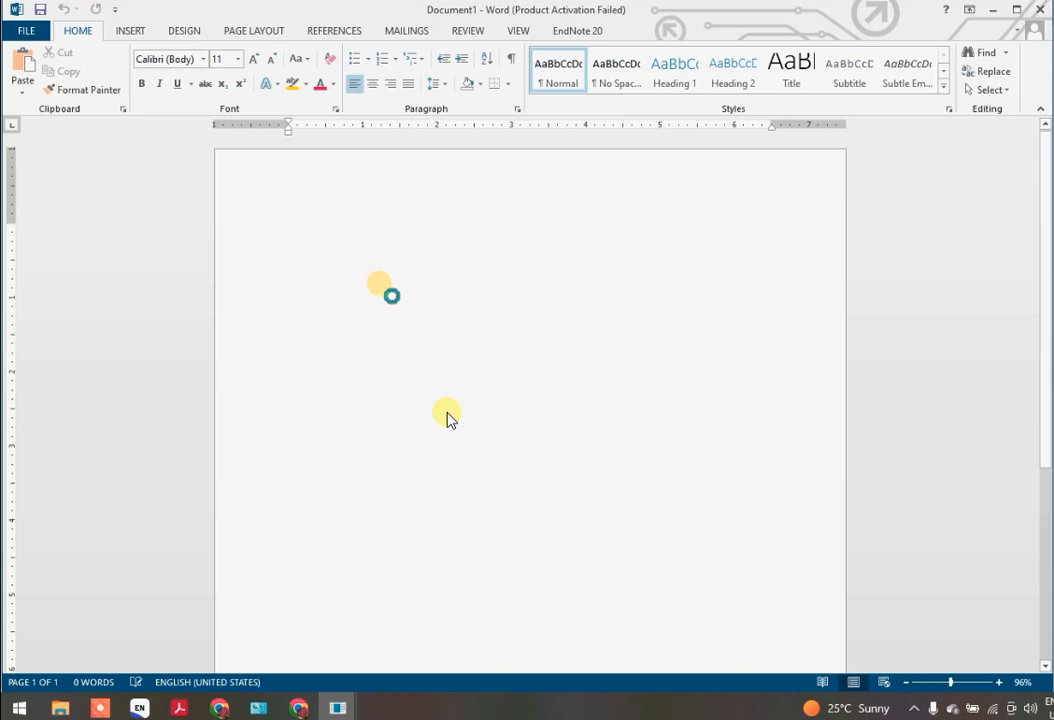
key("ctrl+v")
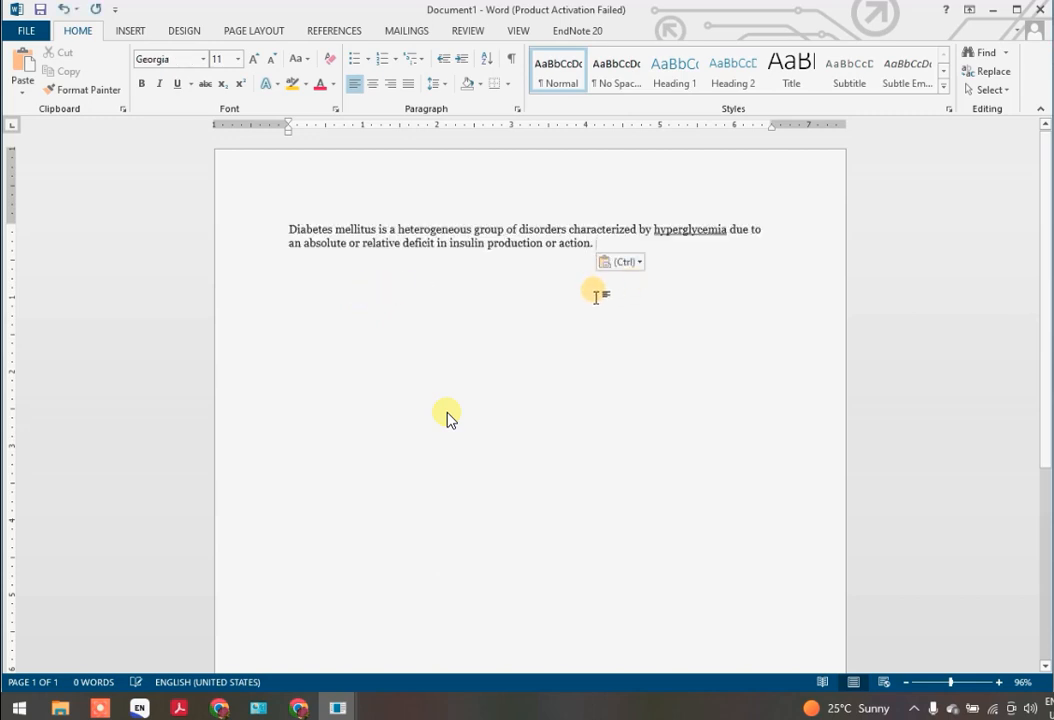
Step: Return to the Google Scholar results in Chrome and download the EndNote citation for "General aspects of diabetes mellitus"
left_click(311, 710)
left_click(9, 50)
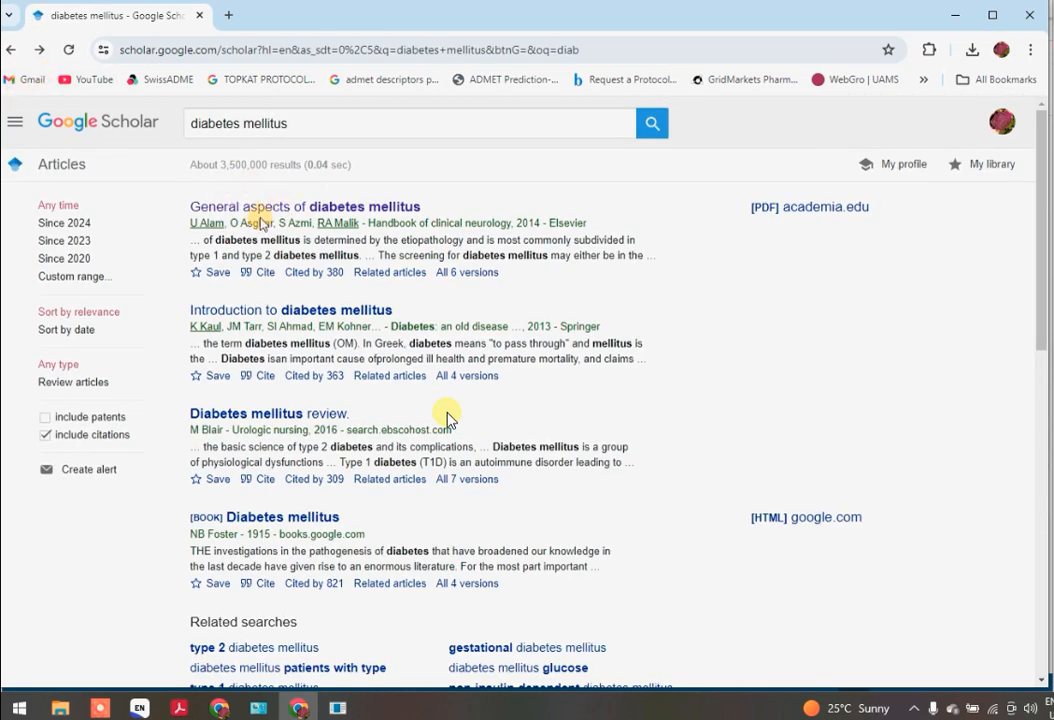
left_click(264, 273)
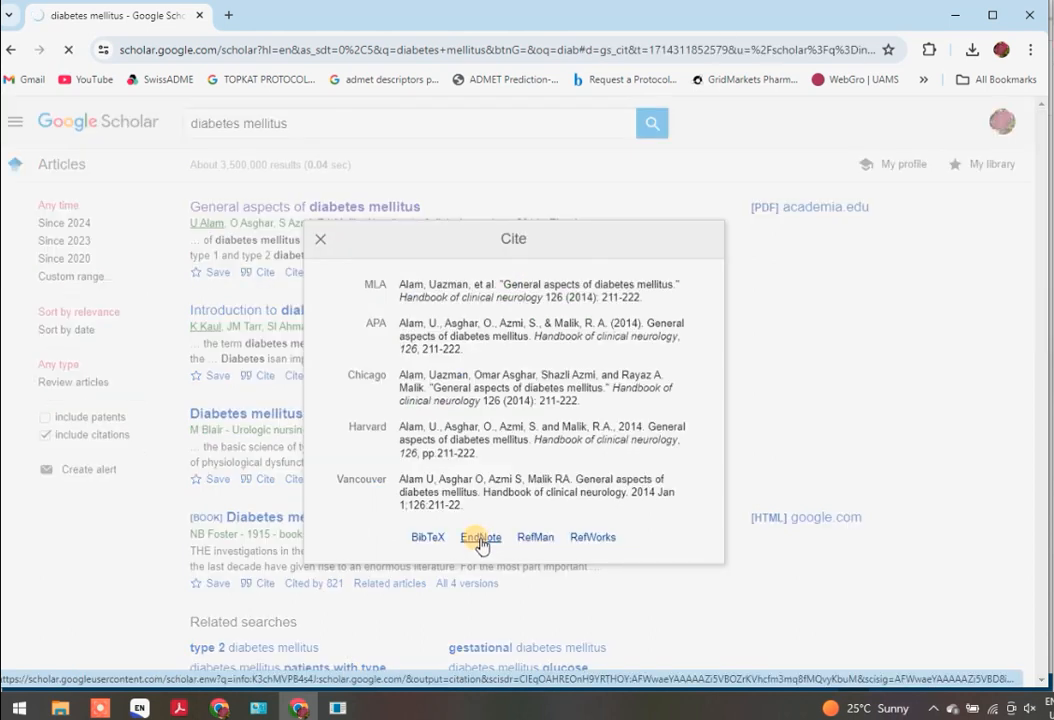
left_click(481, 540)
Step: Import the downloaded scholar (1).enw into EndNote and copy the imported "General aspects of diabetes mellitus" reference
left_click(971, 49)
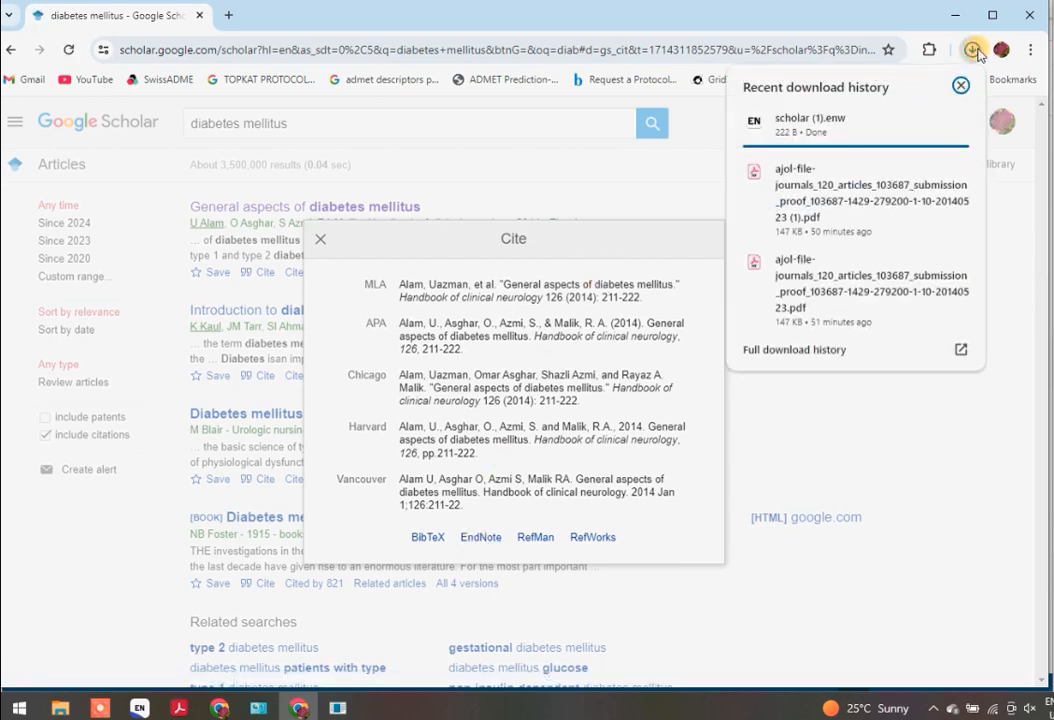
left_click(846, 130)
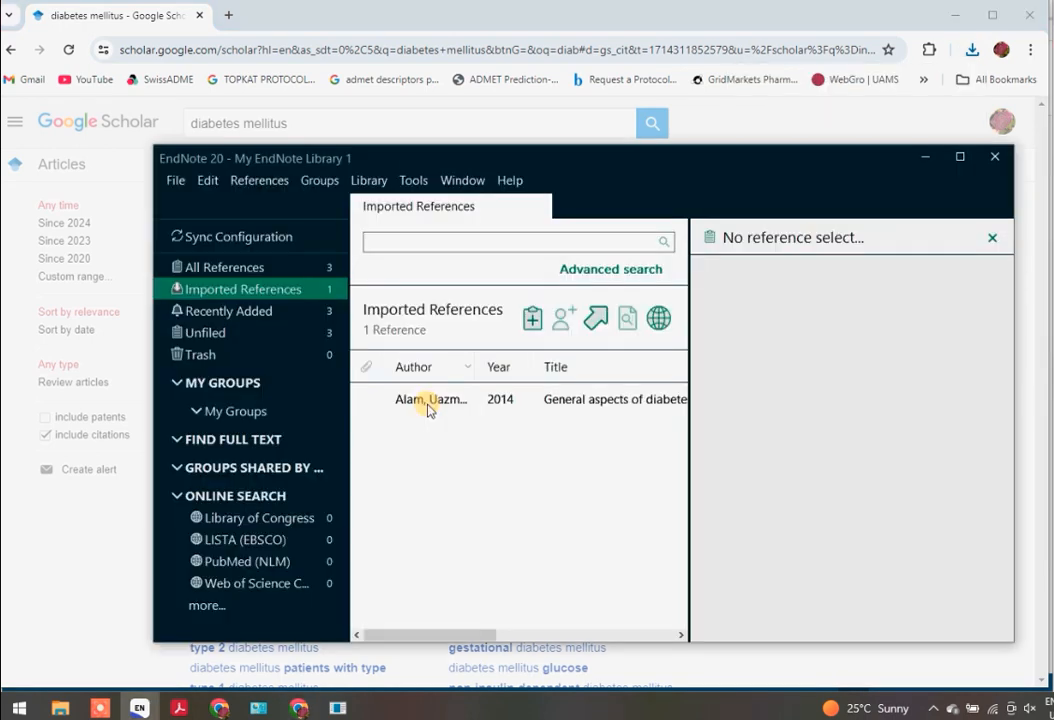
left_click(427, 403)
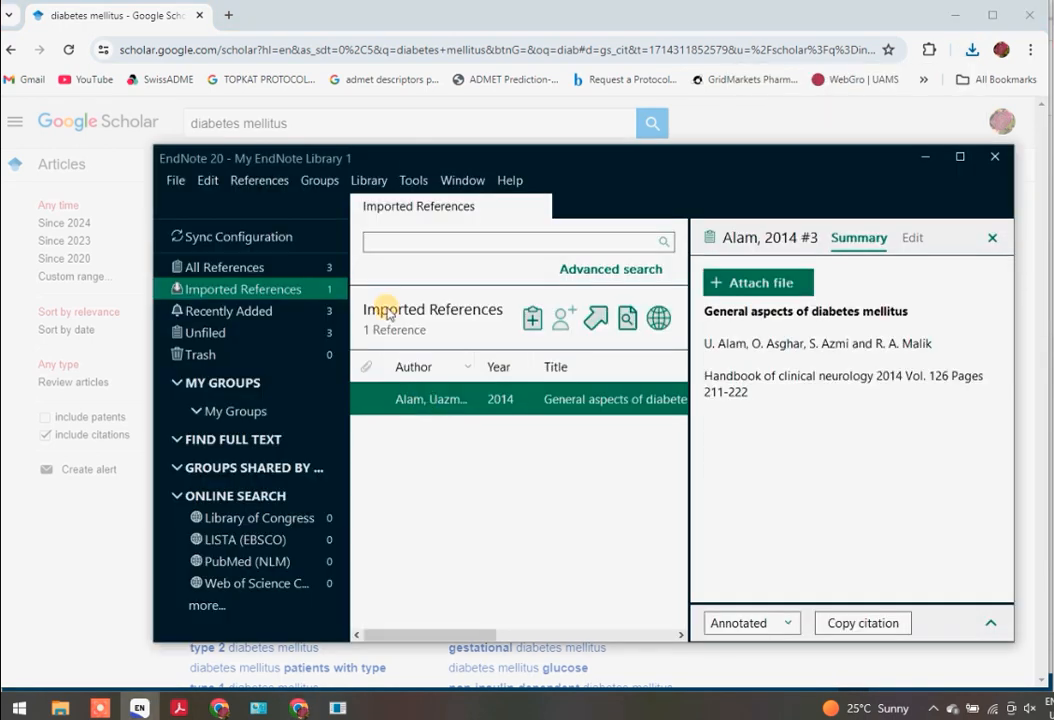
left_click_drag(473, 158, 418, 179)
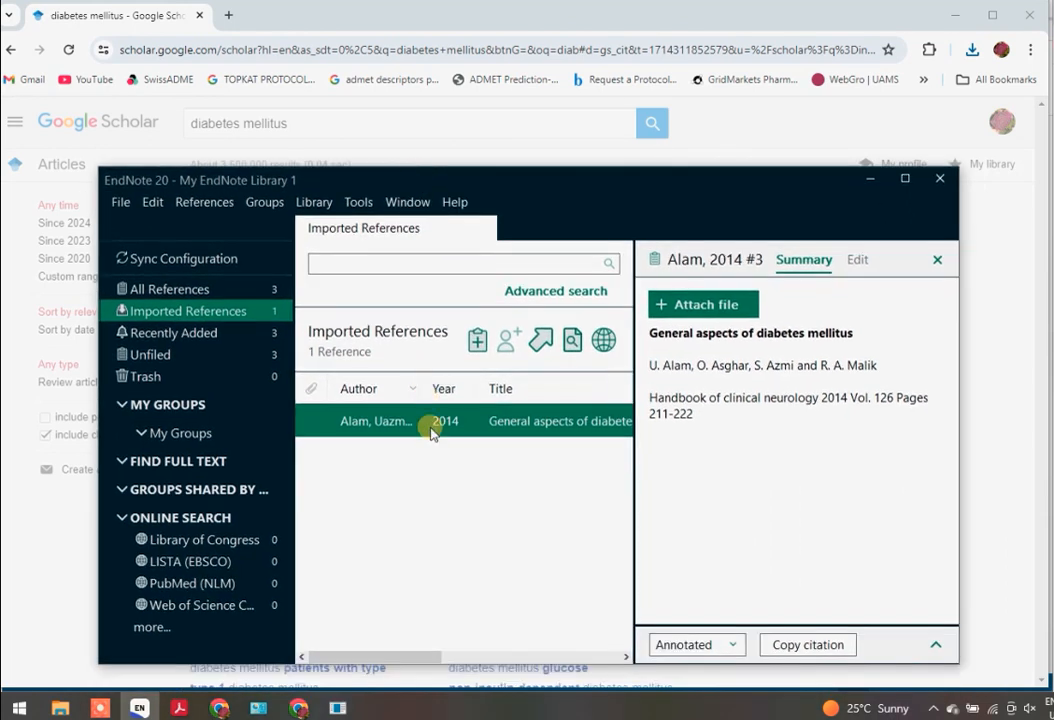
right_click(431, 421)
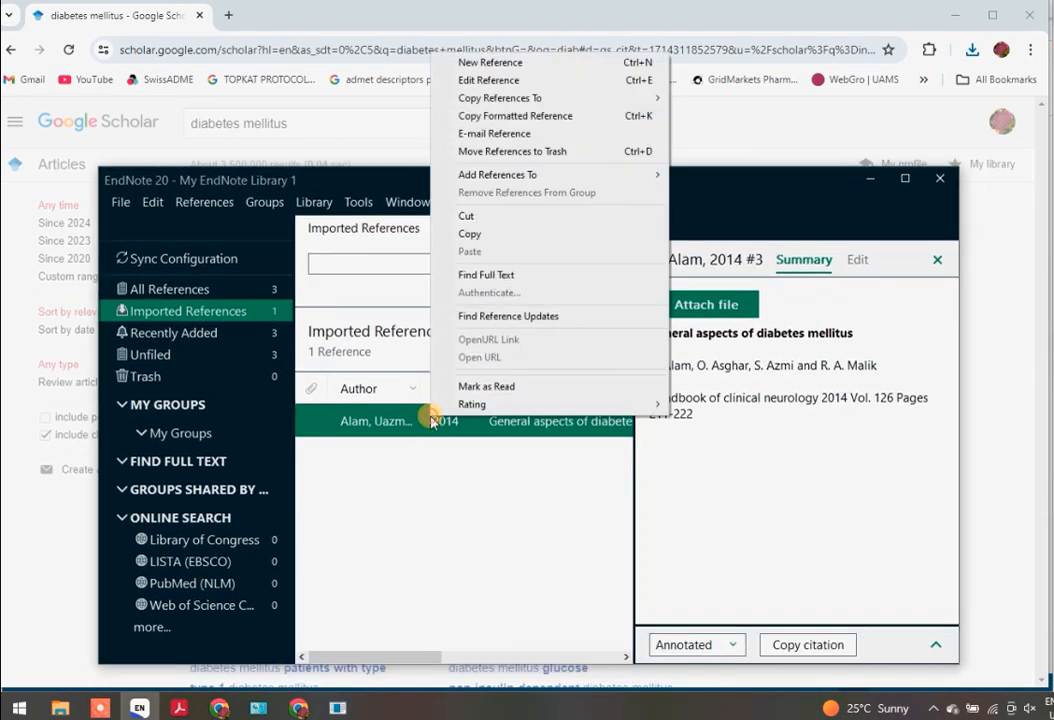
left_click(503, 234)
Step: Switch to Document1 in Word, remove the sentence's final period and insert the selected EndNote citation there
mouse_move(343, 690)
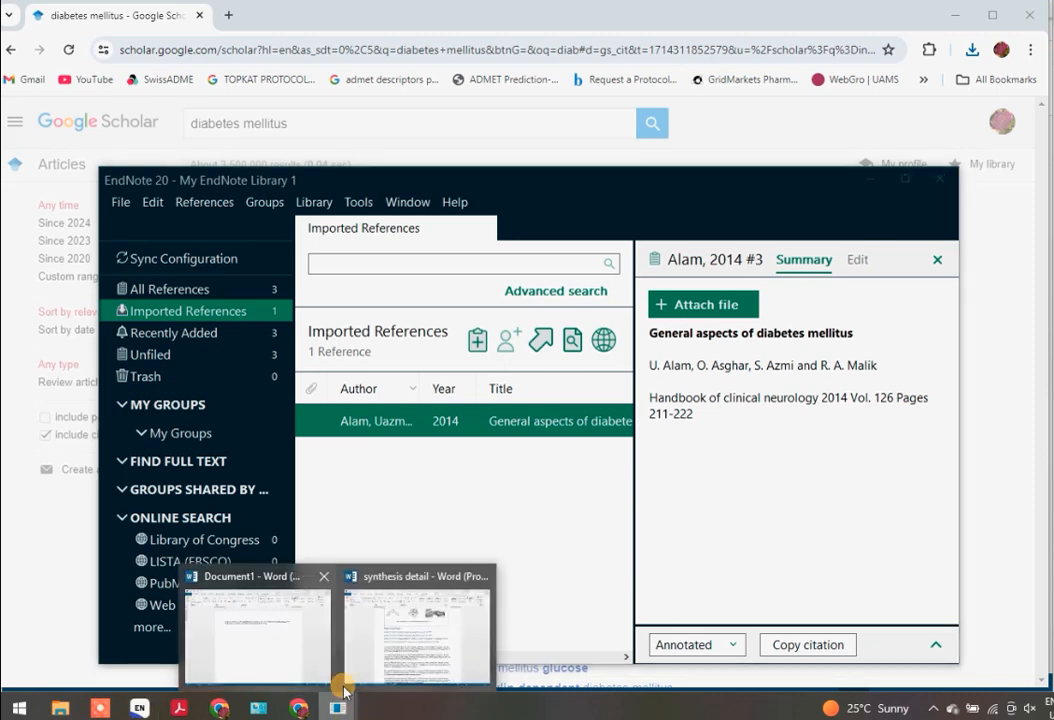
left_click(287, 647)
key("BackSpace")
key("BackSpace")
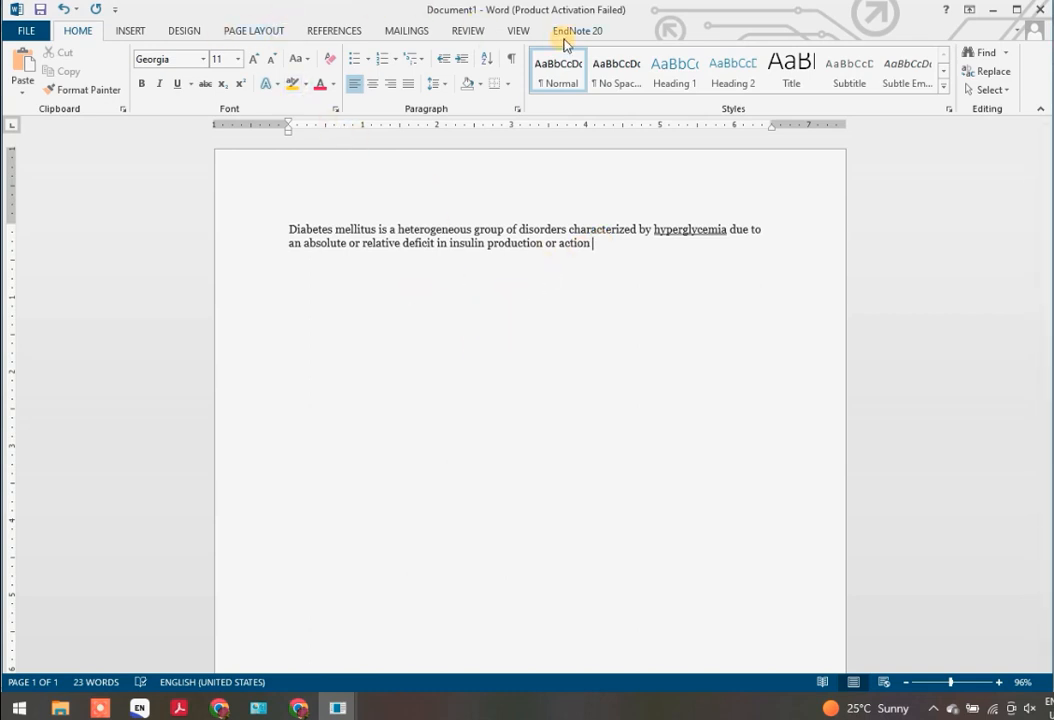
scroll(555, 70, "down", 8)
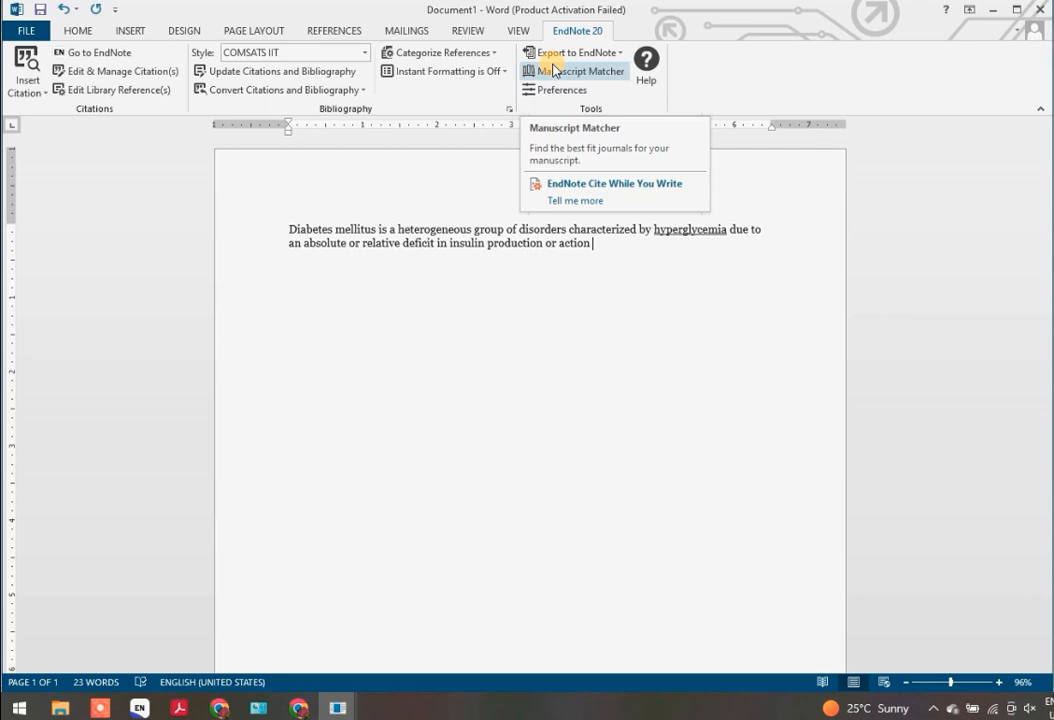
left_click(44, 100)
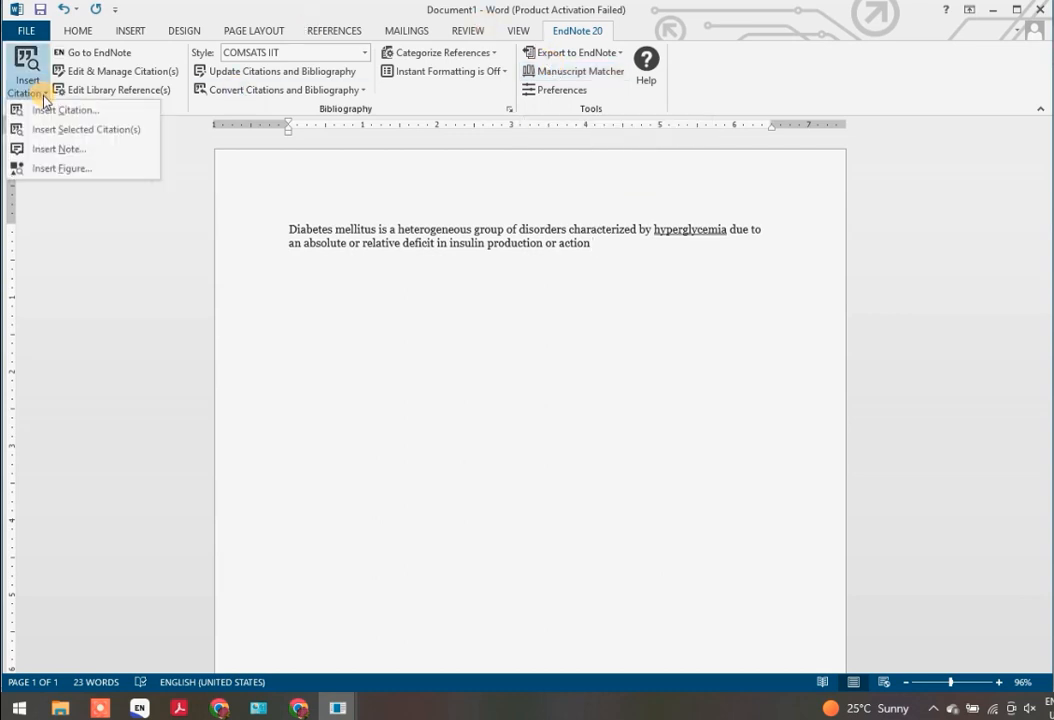
left_click(82, 130)
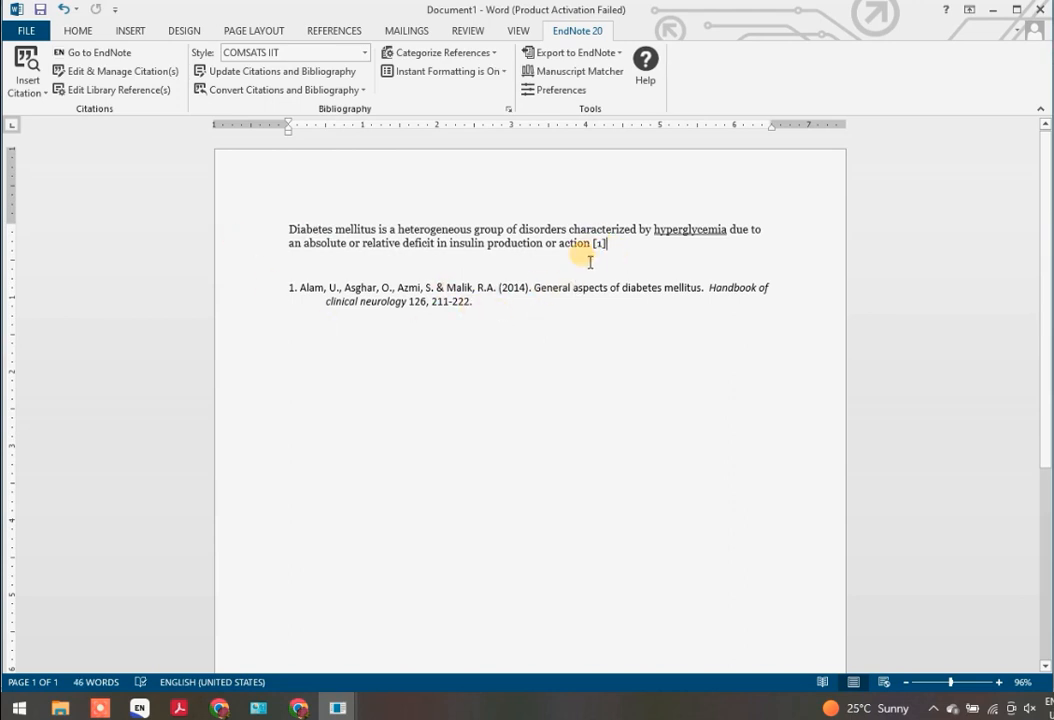
Step: Add a period after the citation and a "References:" heading above the bibliography, separated by blank lines
type(".")
key("Return")
key("Return")
key("Return")
key("Return")
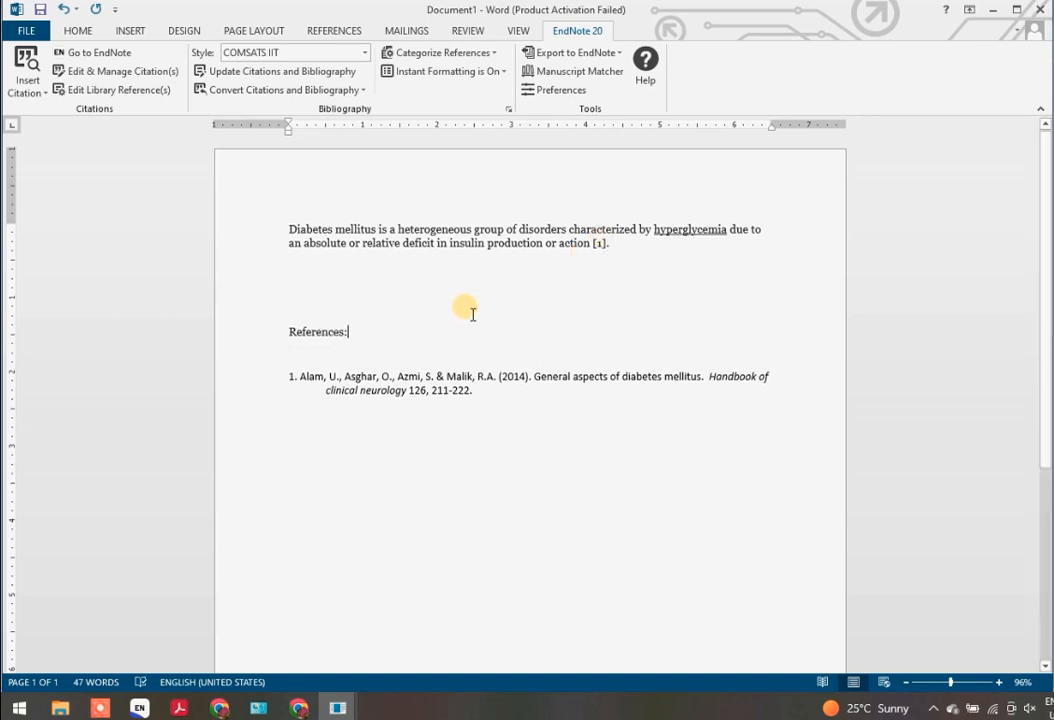
left_click(461, 229)
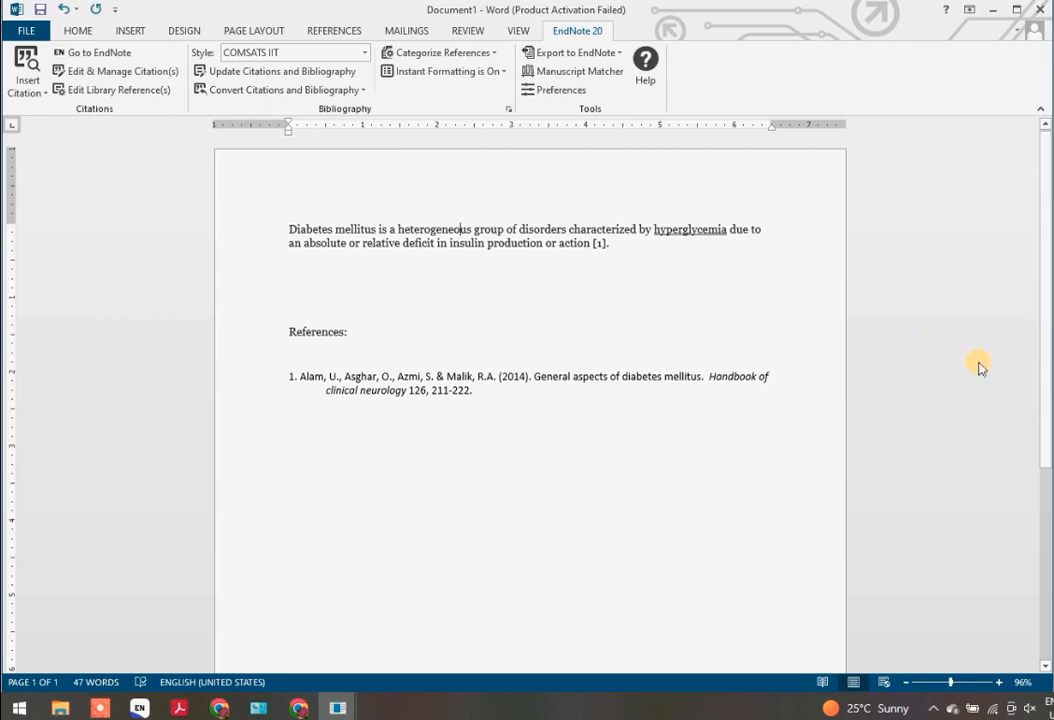